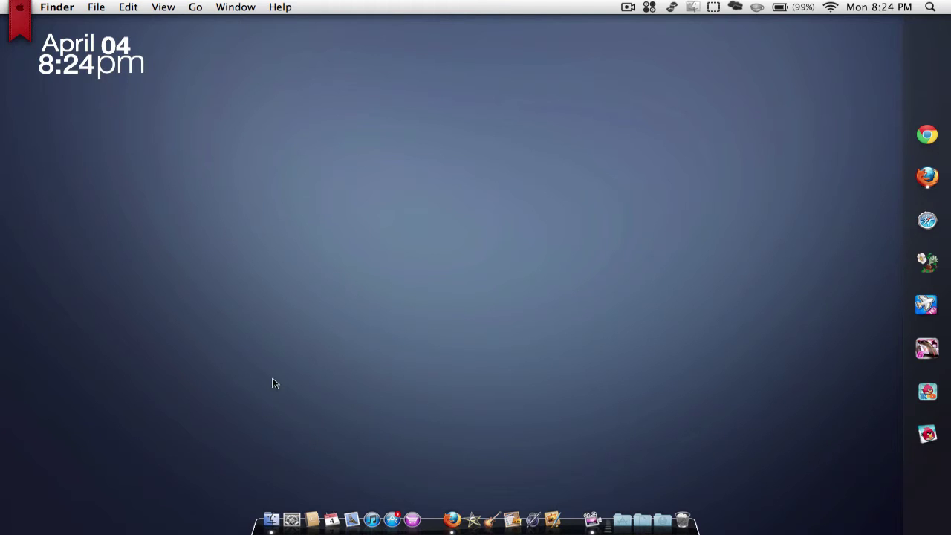
Open the GeekTool preferences, inspect the command of the desktop clock geeklet, and close the window
{"action": "left_click", "coordinate": [292, 521]}
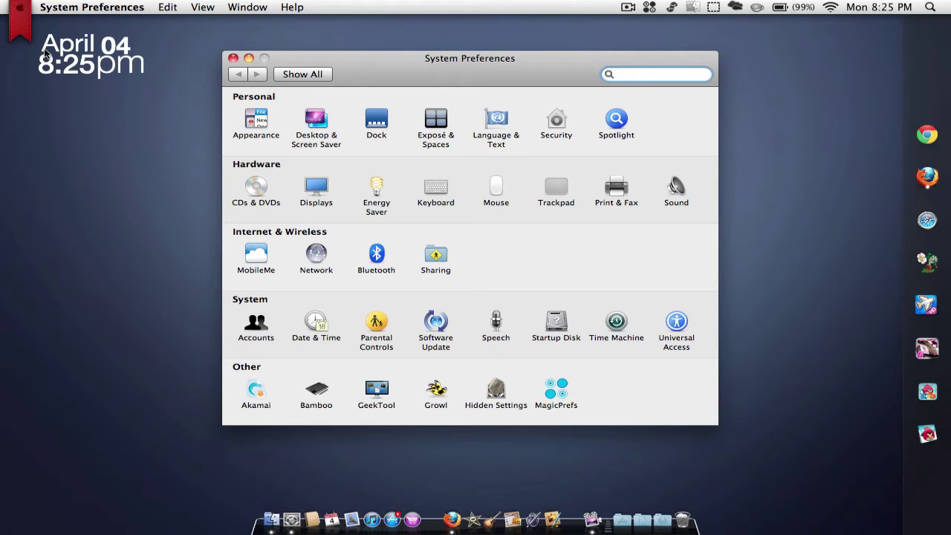
{"action": "left_click", "coordinate": [376, 390]}
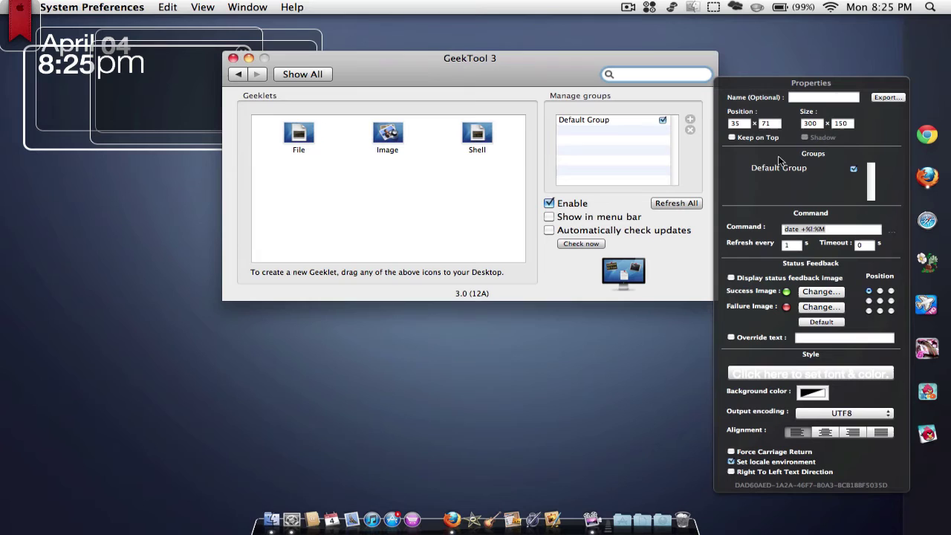
{"action": "left_click", "coordinate": [57, 142]}
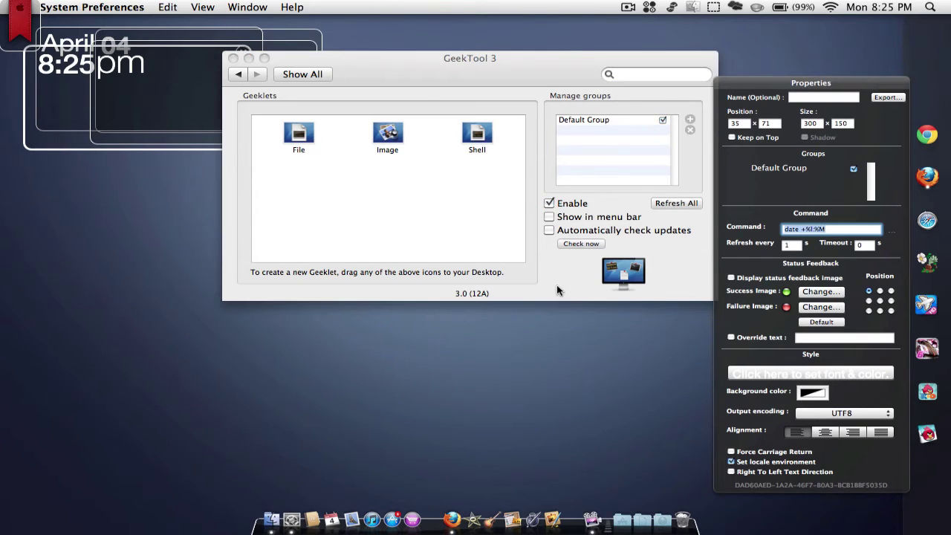
{"action": "left_click", "coordinate": [840, 229]}
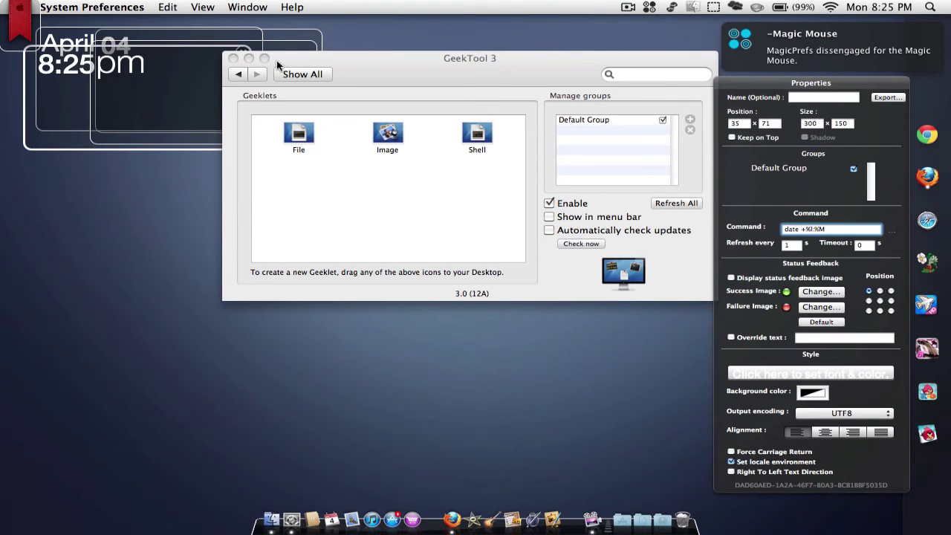
{"action": "left_click", "coordinate": [234, 58]}
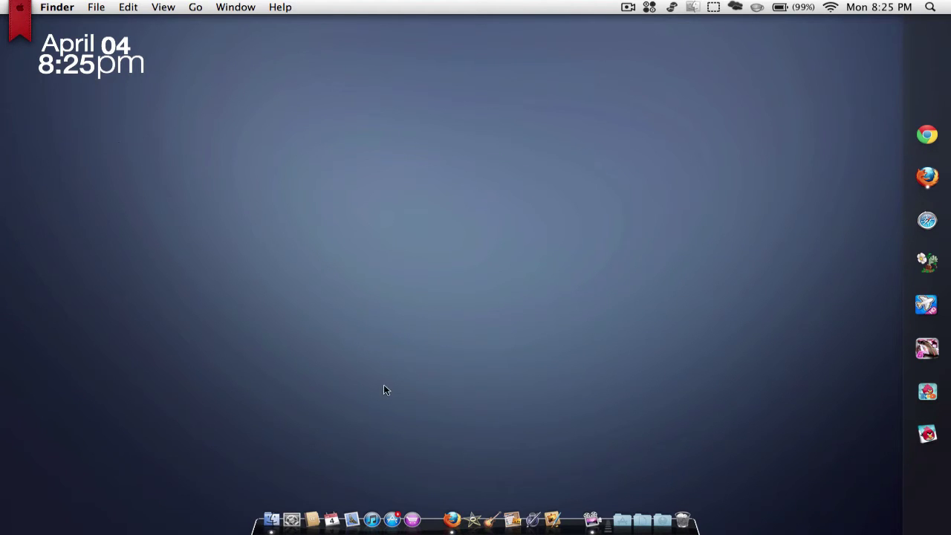
Reopen the GeekTool preferences, inspect the properties of the Red ribbon image geeklet, and close the window
{"action": "left_click", "coordinate": [291, 520]}
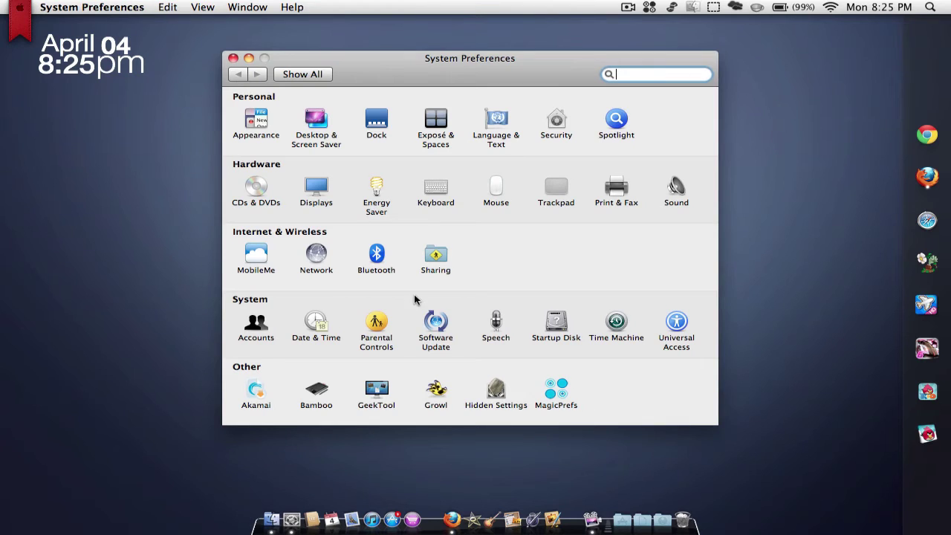
{"action": "left_click", "coordinate": [386, 389]}
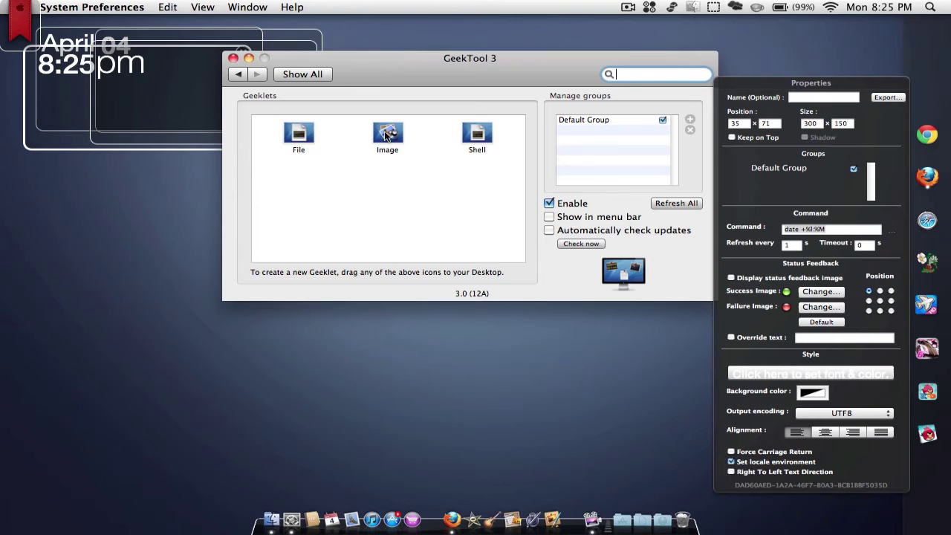
{"action": "mouse_move", "coordinate": [391, 135]}
{"action": "left_mouse_down"}
{"action": "mouse_move", "coordinate": [299, 147]}
{"action": "mouse_move", "coordinate": [131, 276]}
{"action": "mouse_move", "coordinate": [391, 100]}
{"action": "mouse_move", "coordinate": [388, 130]}
{"action": "left_mouse_up"}
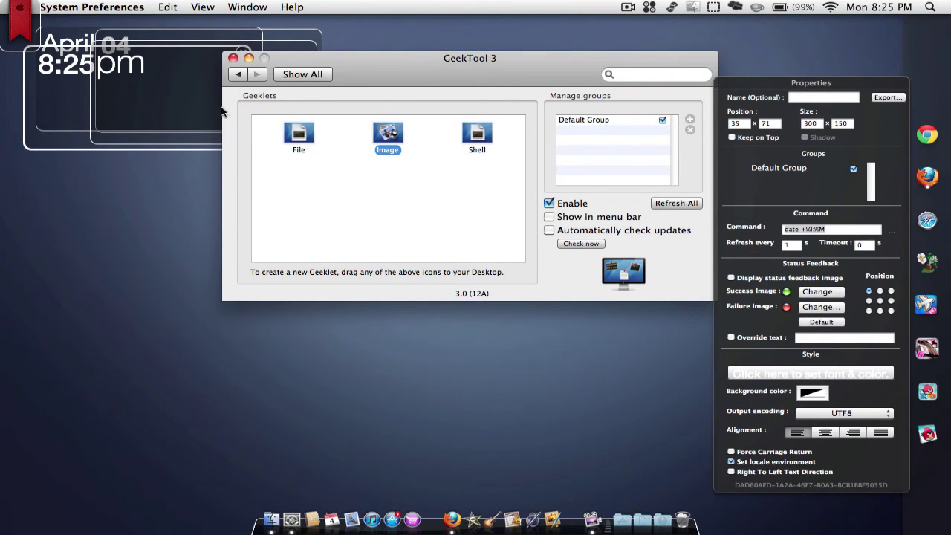
{"action": "left_click", "coordinate": [17, 35]}
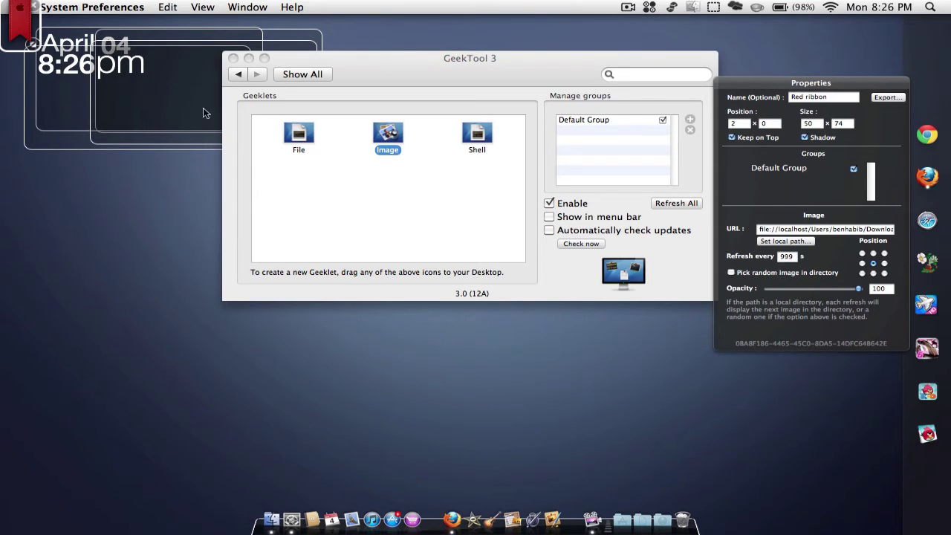
{"action": "left_click", "coordinate": [203, 151]}
{"action": "left_click", "coordinate": [233, 58]}
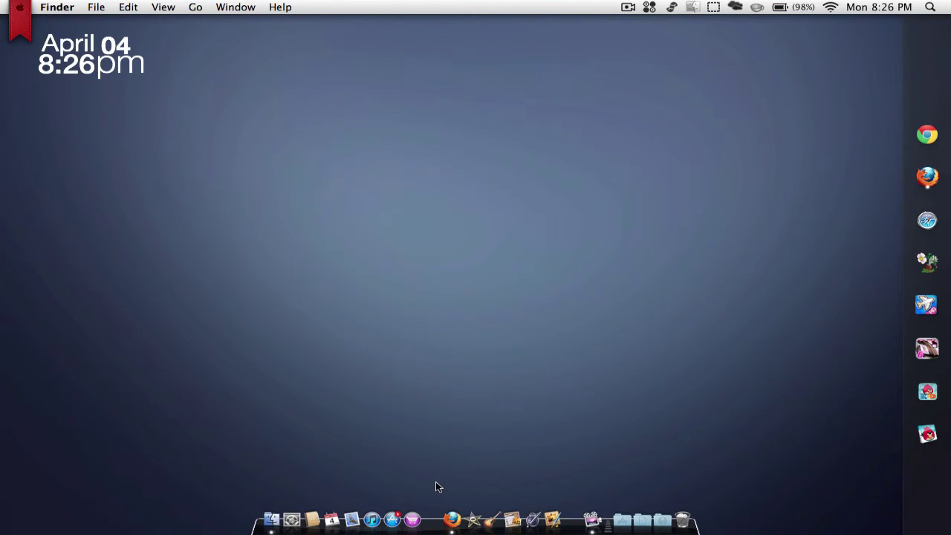
Switch to Firefox to view the red ribbon over its browser window, then minimise the window and quit Firefox
{"action": "left_click", "coordinate": [453, 521]}
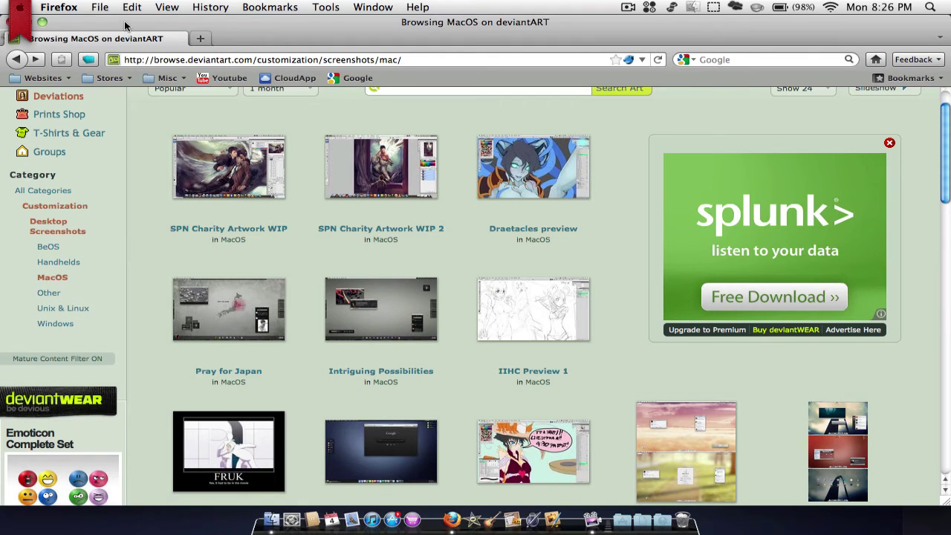
{"action": "left_click", "coordinate": [22, 23]}
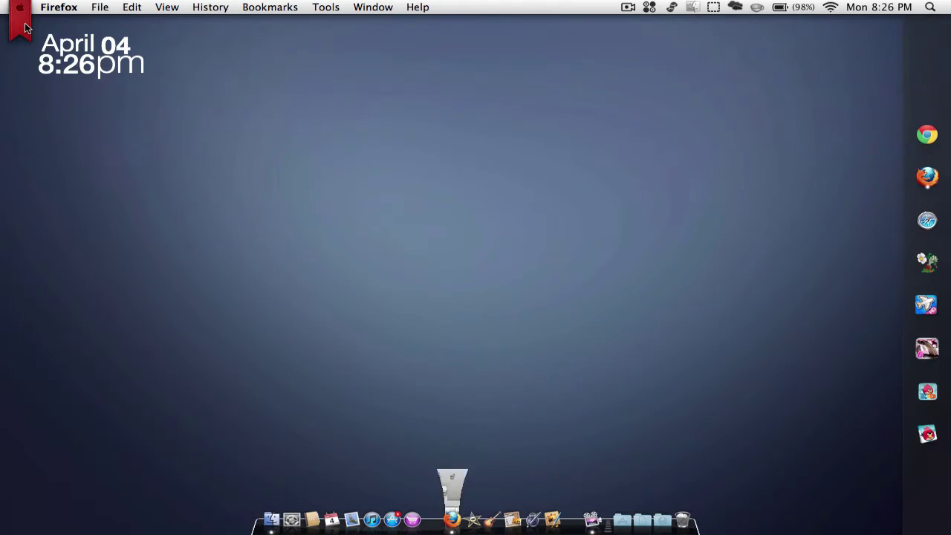
{"action": "right_click", "coordinate": [451, 520]}
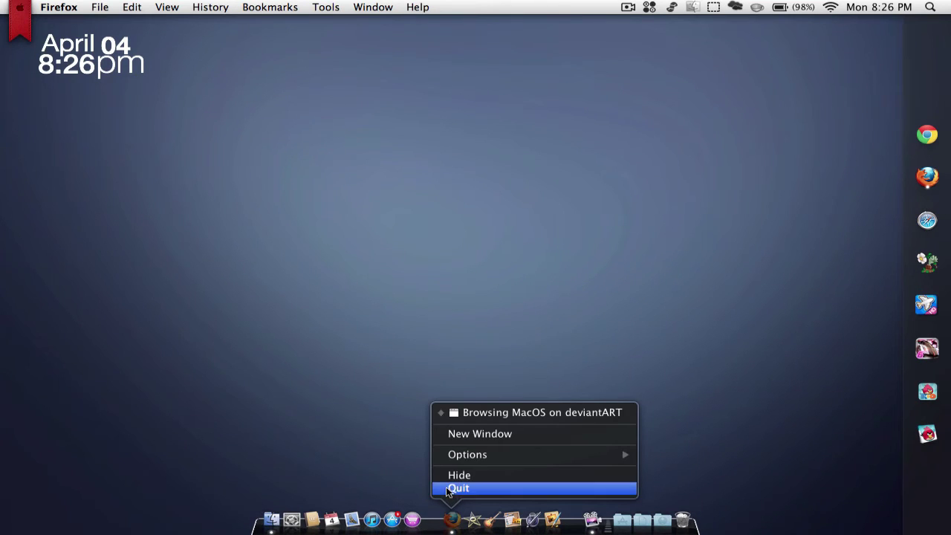
{"action": "left_click", "coordinate": [452, 487]}
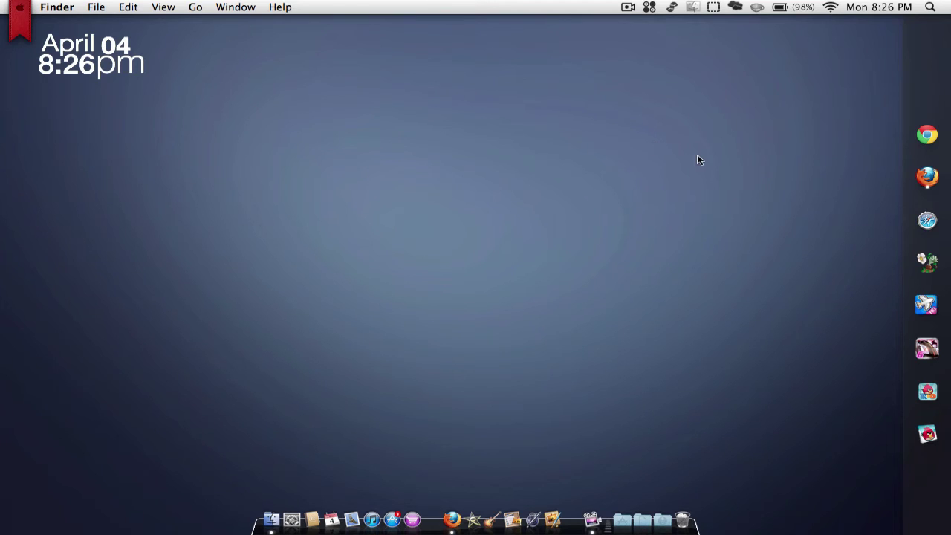
Search Spotlight for "drag" and launch DragThing
{"action": "left_click", "coordinate": [929, 6]}
{"action": "type", "text": "drag"}
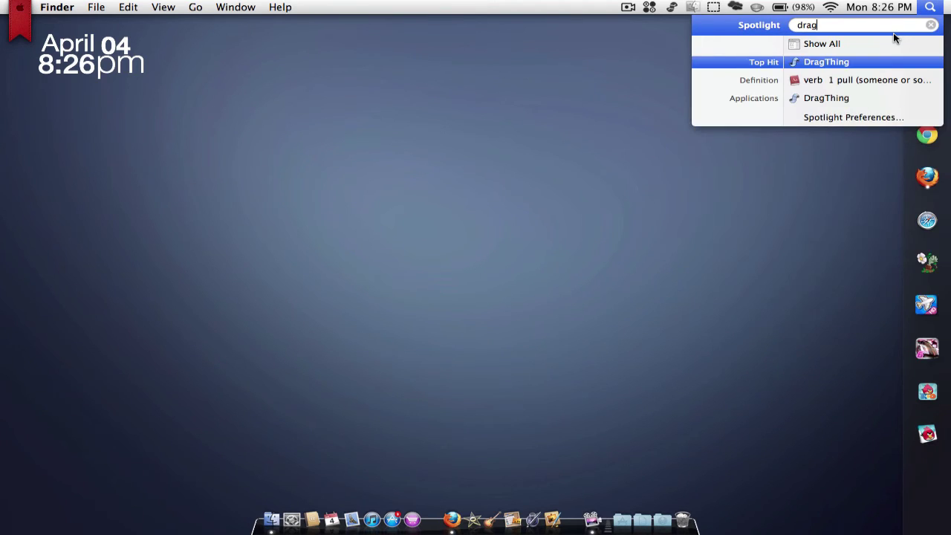
{"action": "key", "text": "Return"}
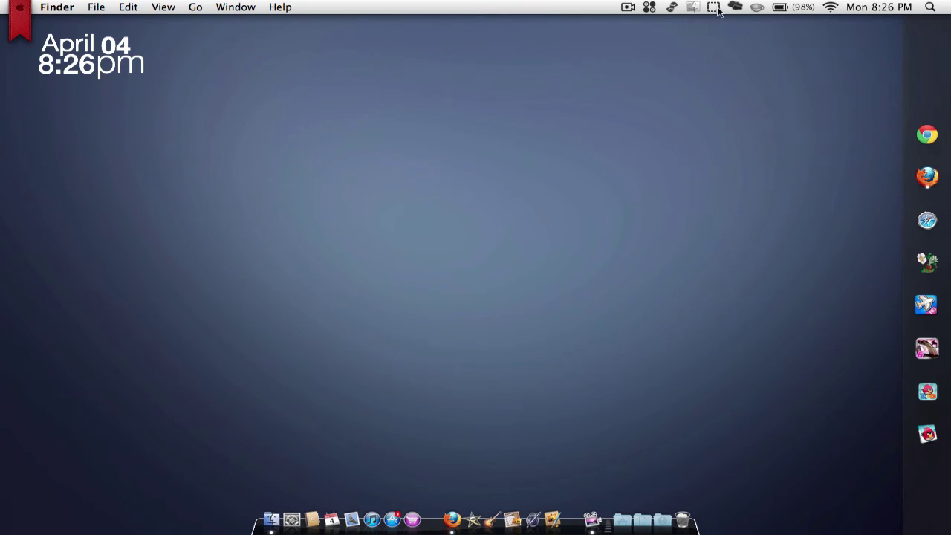
Create a new DragThing dock and move it below the desktop clock, beside the dock options window
{"action": "left_click", "coordinate": [672, 8]}
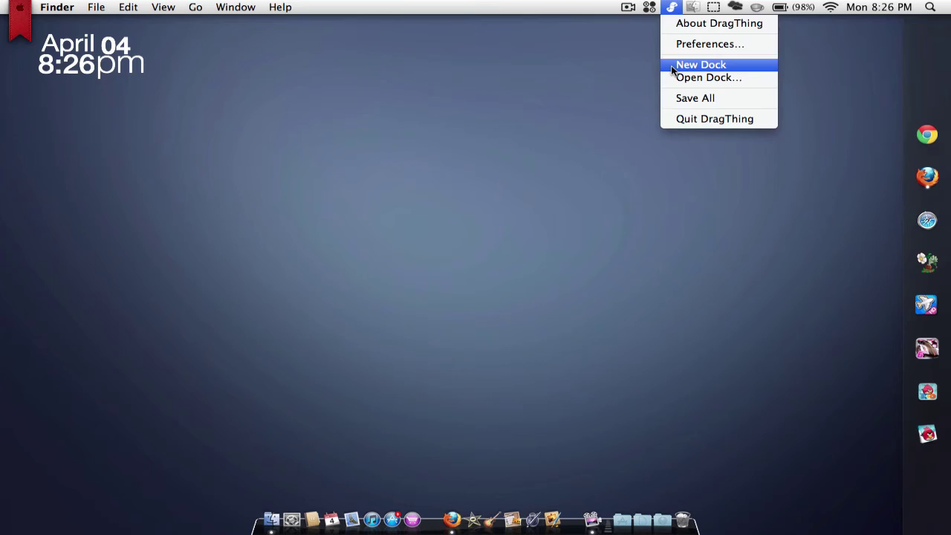
{"action": "left_click", "coordinate": [701, 65]}
{"action": "left_click", "coordinate": [26, 98]}
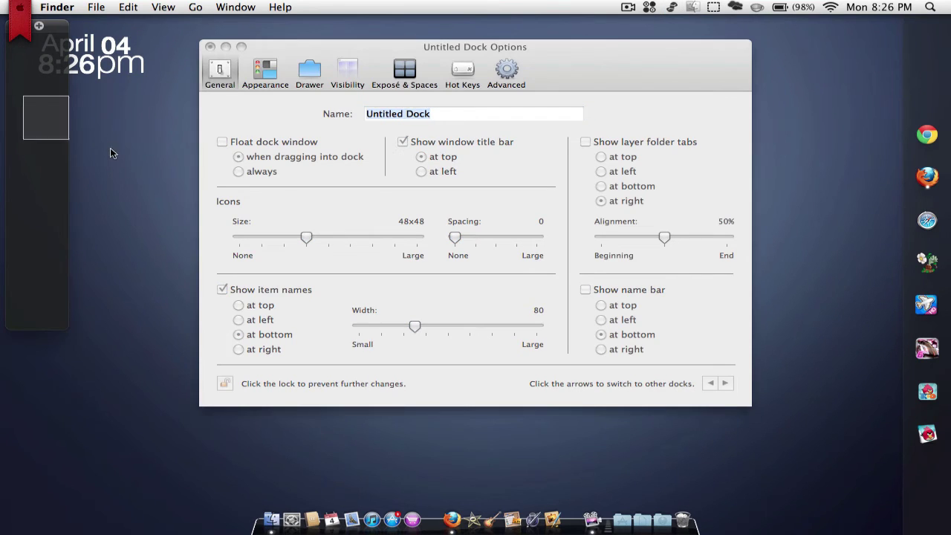
{"action": "left_click_drag", "start_coordinate": [58, 26], "coordinate": [125, 99]}
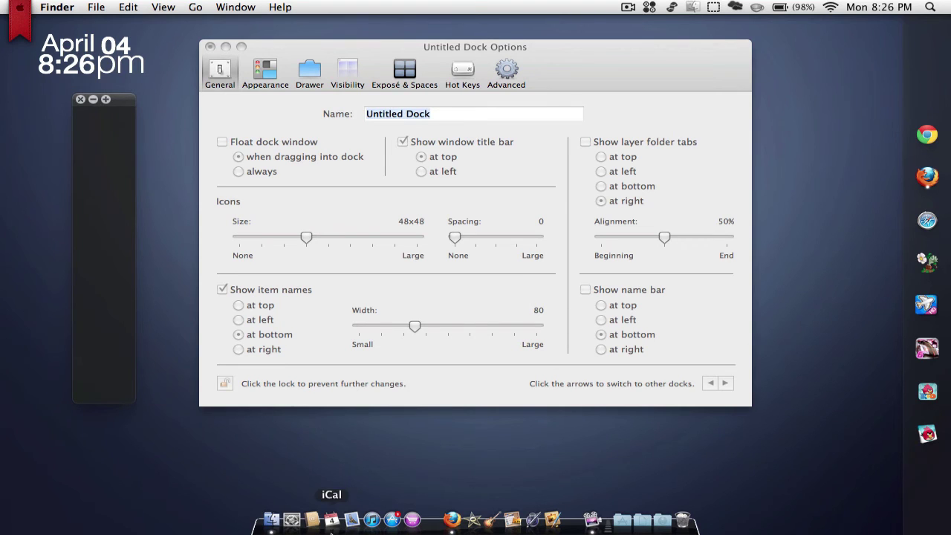
Add Peggle v1.0.4 from the Applications folder to the new dock and close the Finder window
{"action": "left_click", "coordinate": [274, 524]}
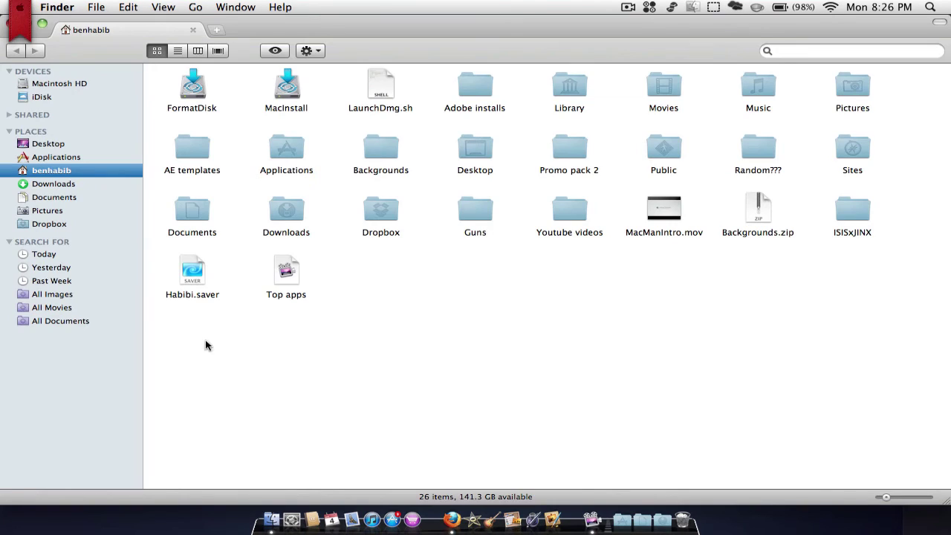
{"action": "left_click", "coordinate": [60, 157]}
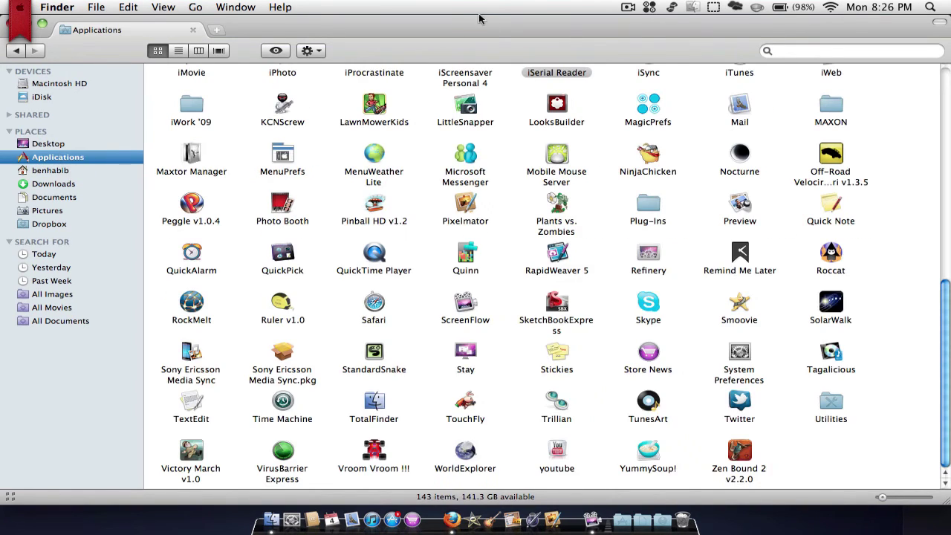
{"action": "left_click_drag", "start_coordinate": [342, 25], "coordinate": [471, 25]}
{"action": "left_click_drag", "start_coordinate": [315, 208], "coordinate": [104, 223]}
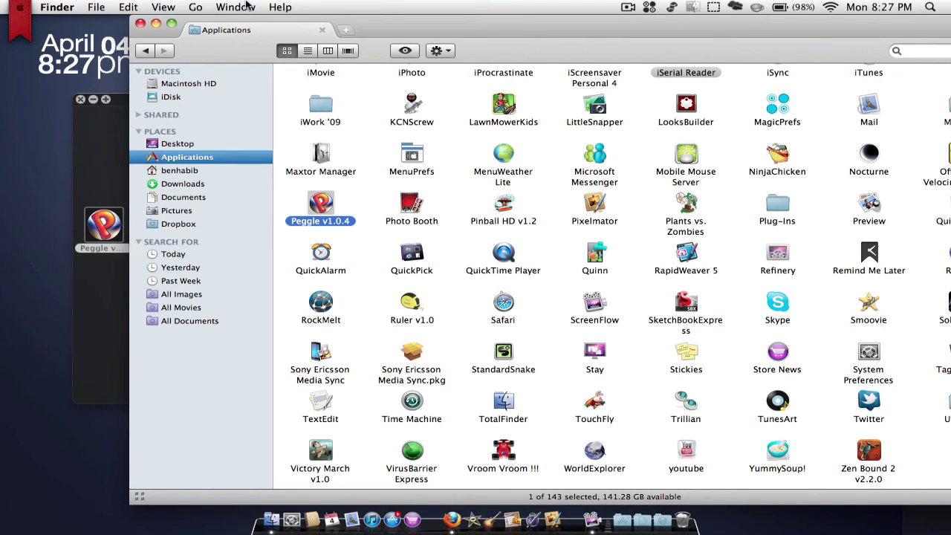
{"action": "left_click", "coordinate": [140, 24]}
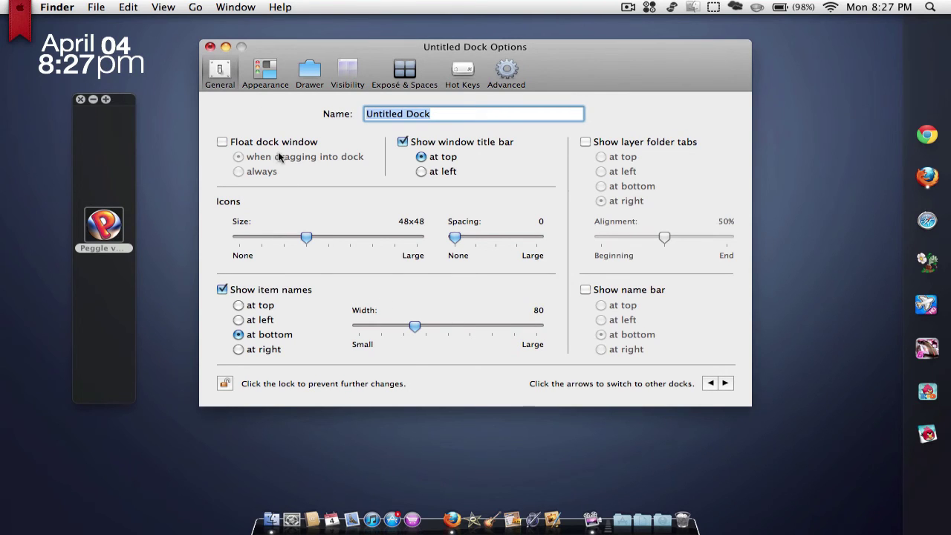
Set the new dock to display as a drawer at the screen edge and slide it open
{"action": "right_click", "coordinate": [96, 156]}
{"action": "mouse_move", "coordinate": [102, 159]}
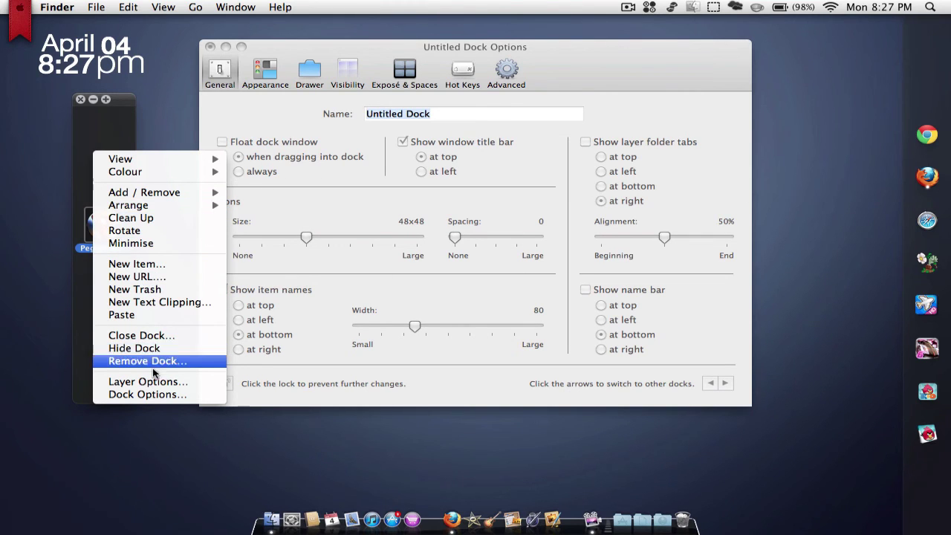
{"action": "mouse_move", "coordinate": [136, 163]}
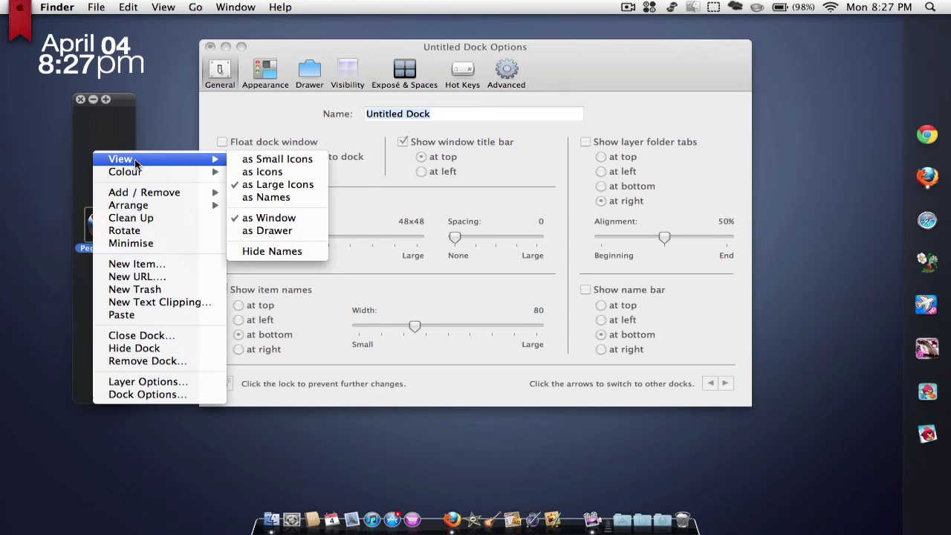
{"action": "left_click", "coordinate": [284, 229]}
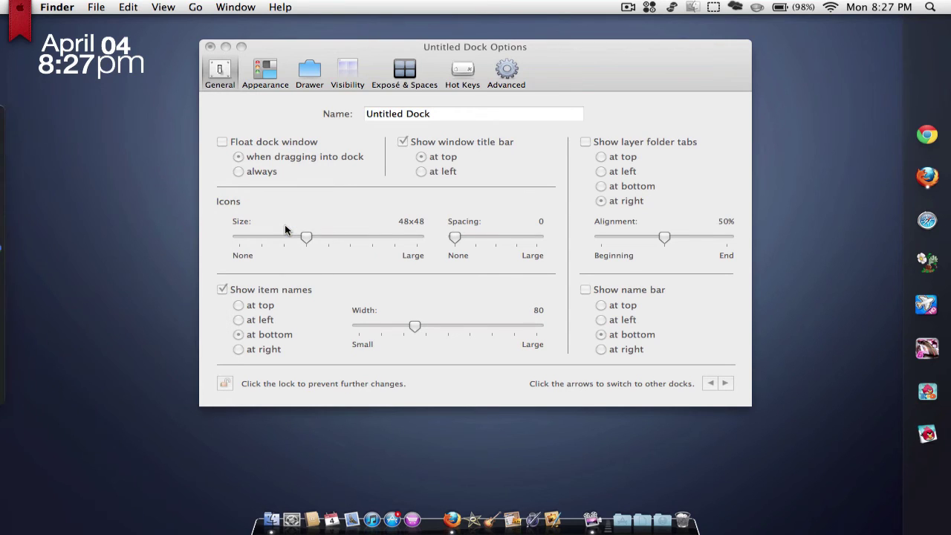
{"action": "mouse_move", "coordinate": [2, 192]}
{"action": "mouse_move", "coordinate": [2, 237]}
{"action": "left_click", "coordinate": [23, 296]}
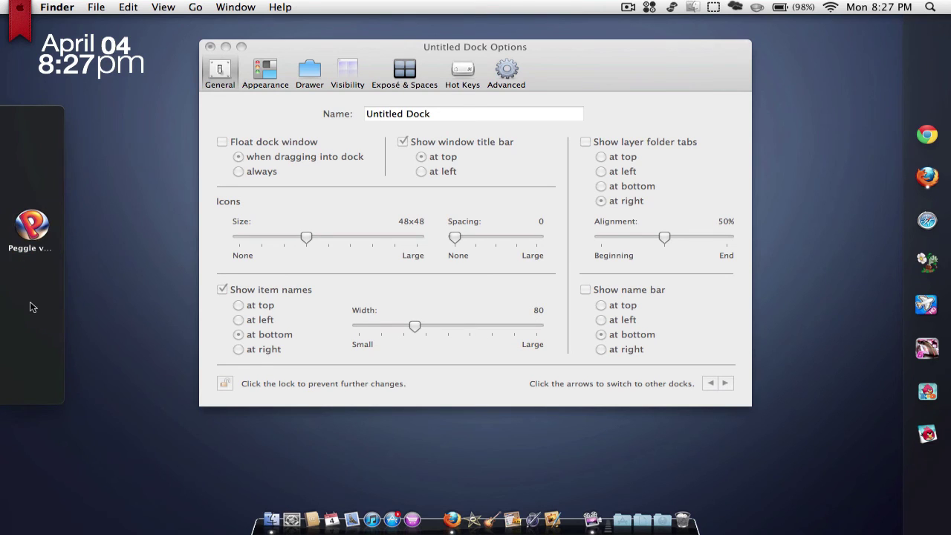
Remove the untitled dock containing Peggle from DragThing
{"action": "right_click", "coordinate": [30, 301]}
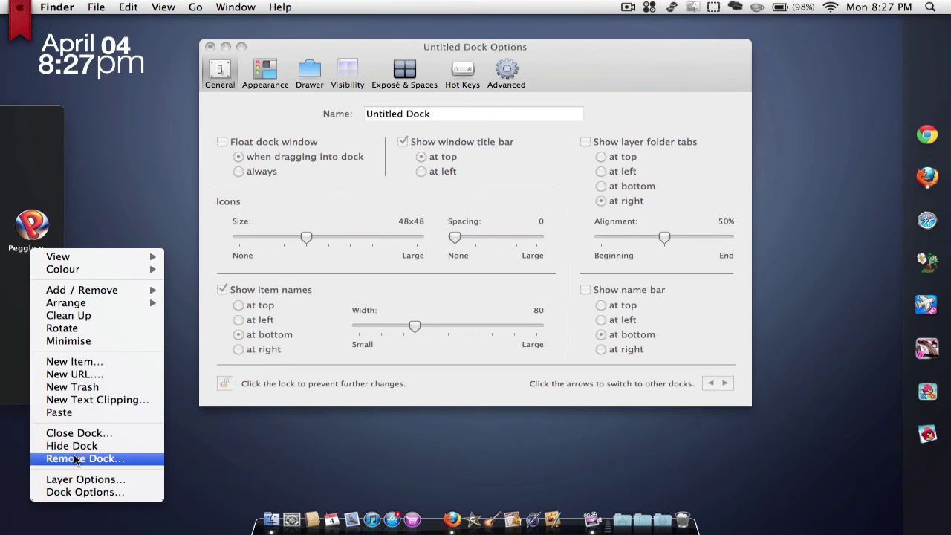
{"action": "left_click", "coordinate": [75, 457]}
{"action": "key", "text": "Return"}
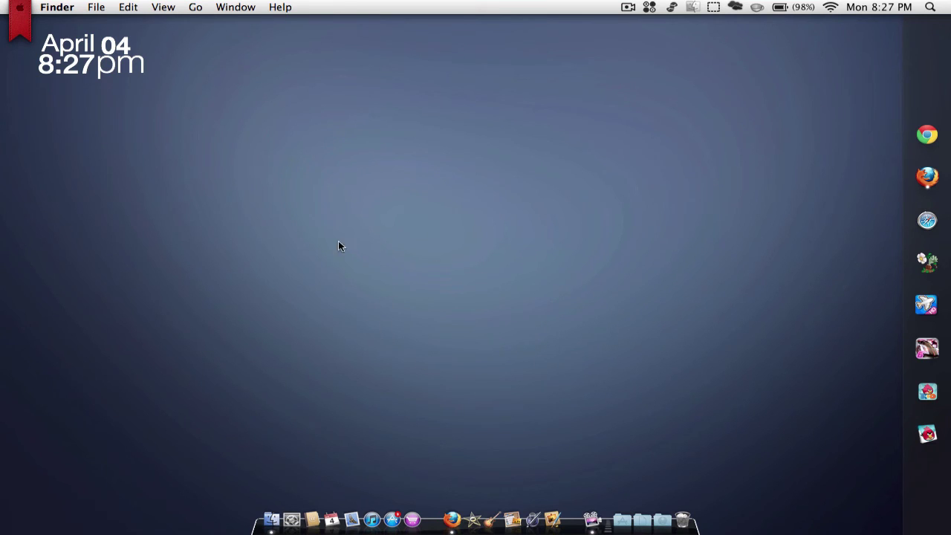
Search Spotlight for "noctu" and launch the Nocturne copy in Applications, cancelling the opening of the Downloads copy
{"action": "left_click", "coordinate": [930, 7]}
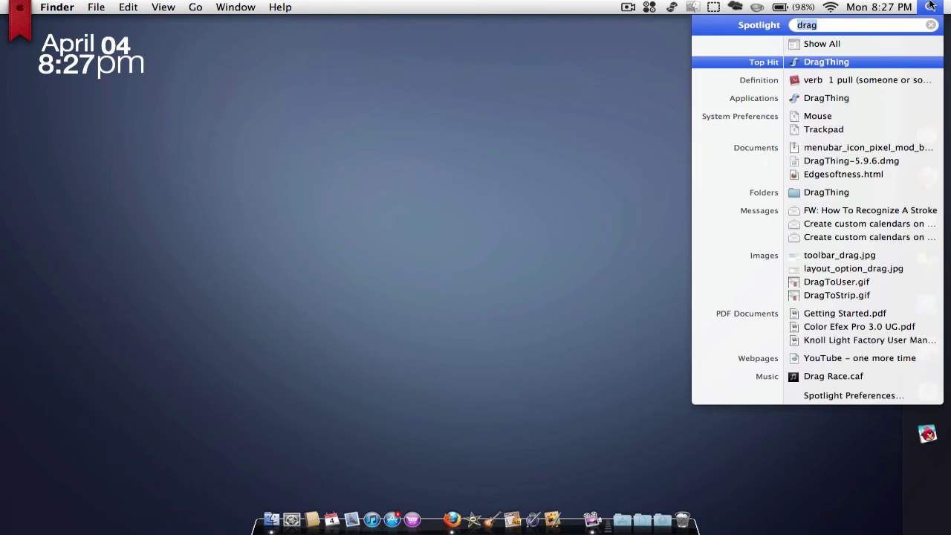
{"action": "key", "text": "BackSpace"}
{"action": "type", "text": "n"}
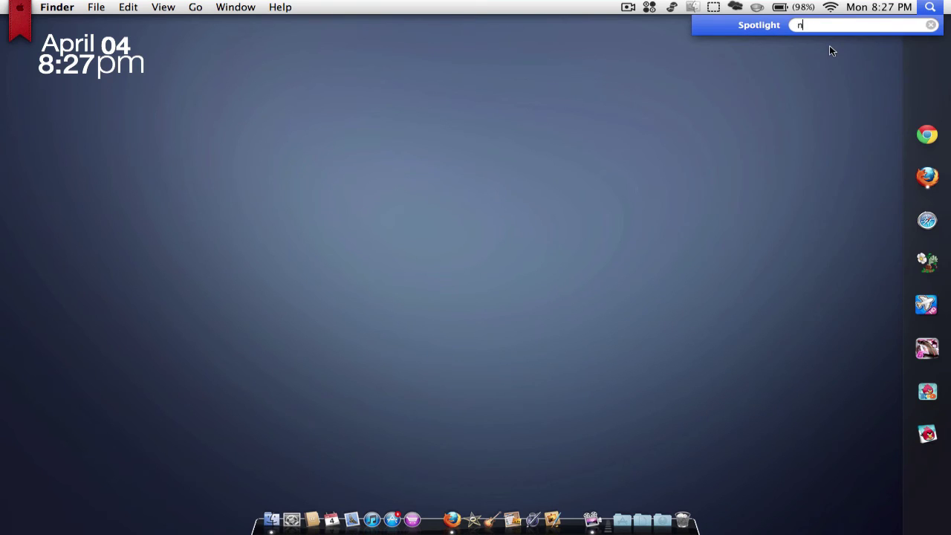
{"action": "type", "text": "octu"}
{"action": "key", "text": "Return"}
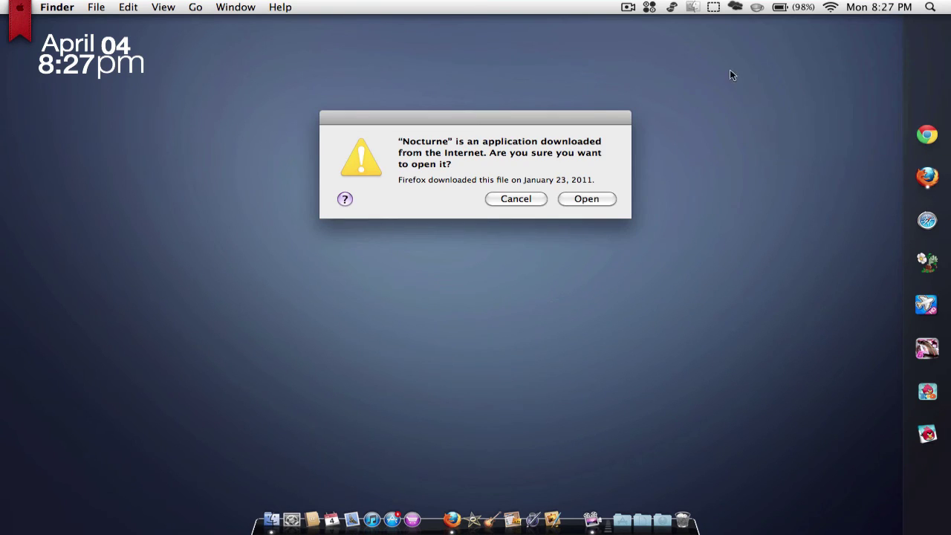
{"action": "left_click", "coordinate": [499, 200]}
{"action": "left_click", "coordinate": [931, 7]}
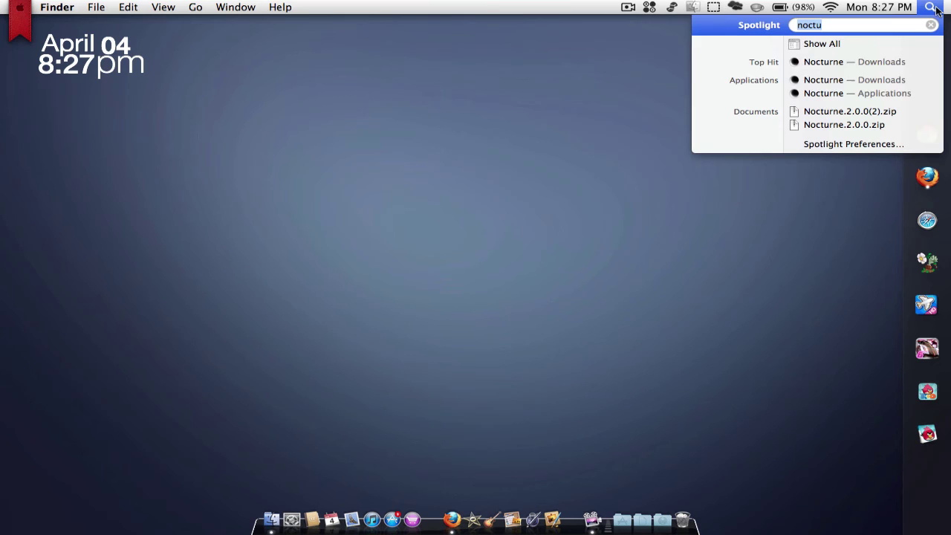
{"action": "left_click", "coordinate": [880, 91]}
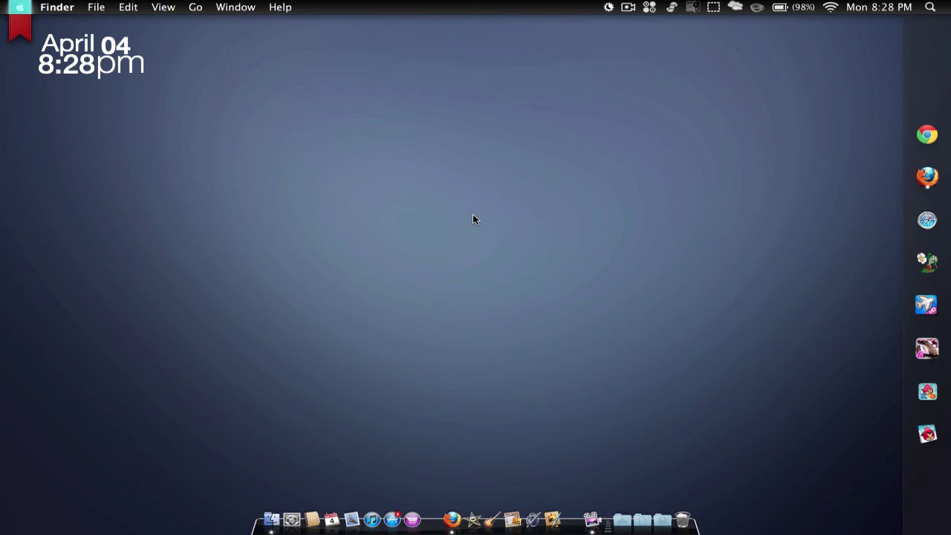
Open a Finder window, add a second tab and close it, then close the window
{"action": "left_click", "coordinate": [272, 520]}
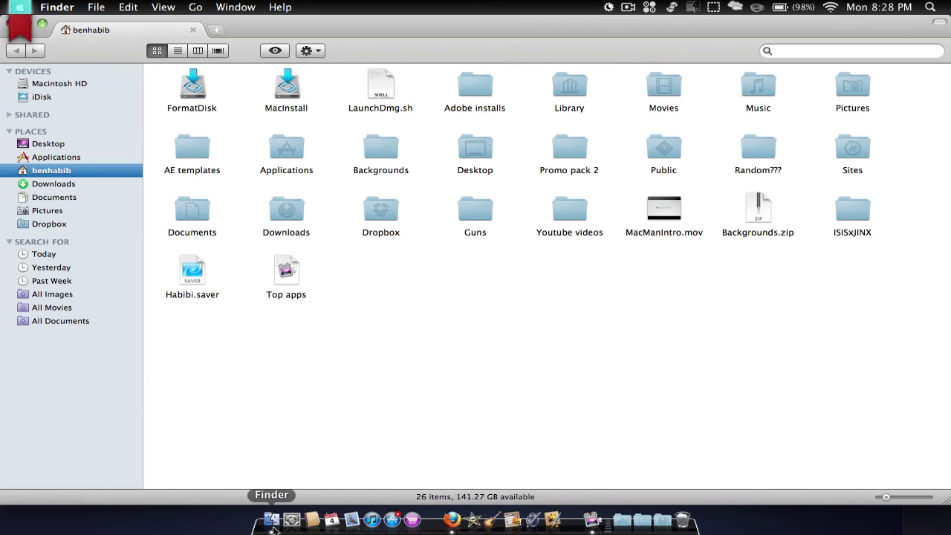
{"action": "left_click", "coordinate": [217, 30]}
{"action": "left_click", "coordinate": [340, 30]}
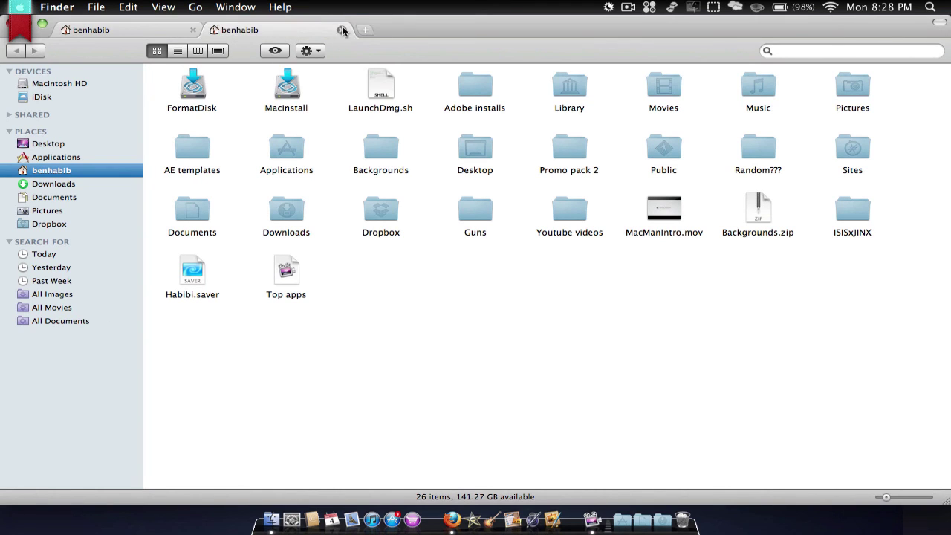
{"action": "left_click", "coordinate": [21, 26]}
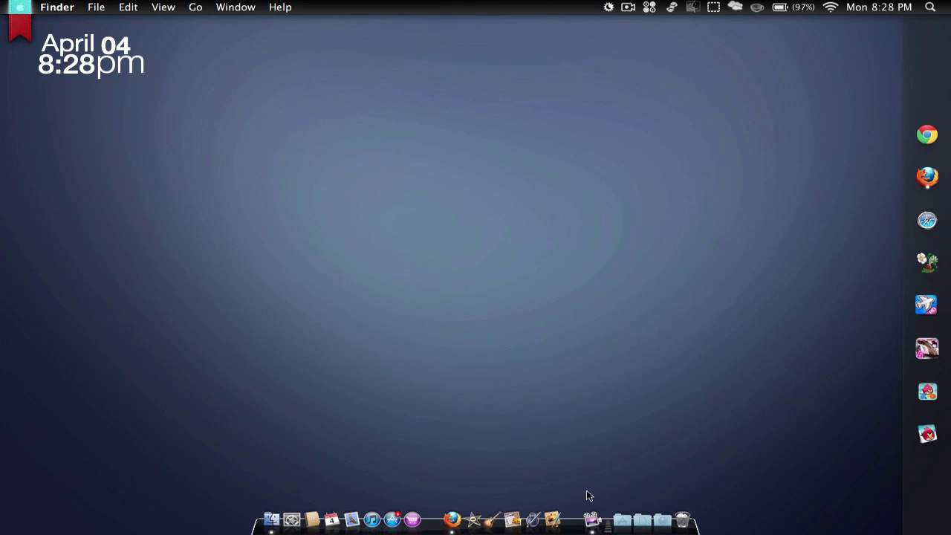